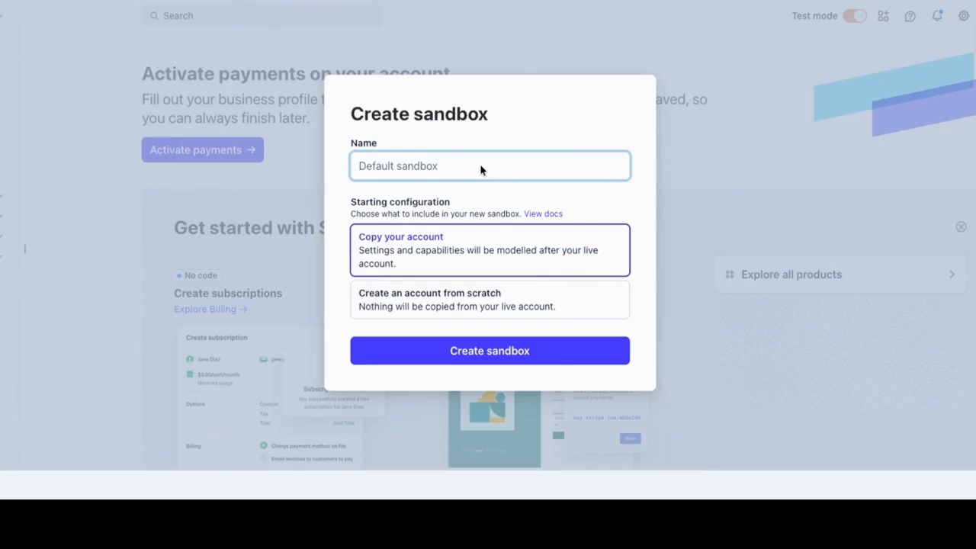
- Create a sandbox named PATE with an account built from scratch
type("PATE")
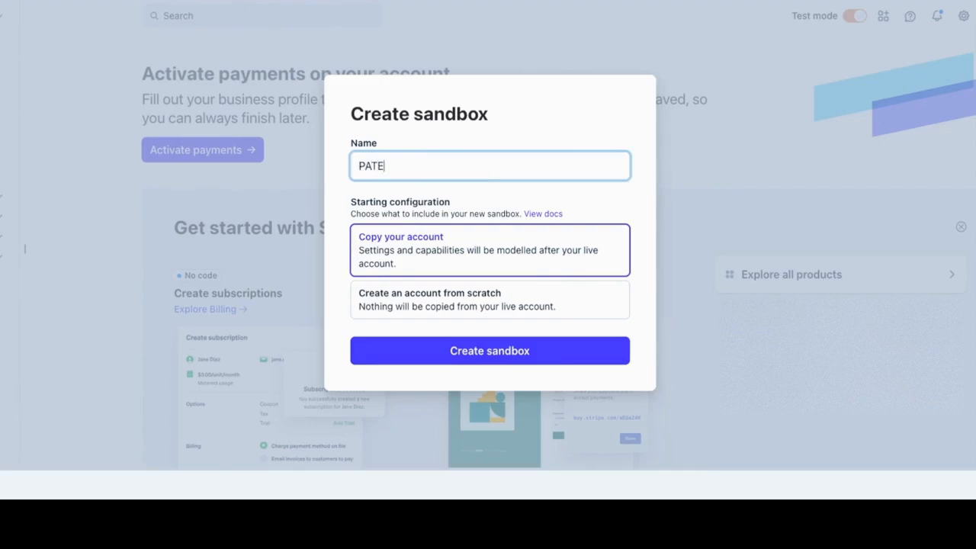
left_click(502, 272)
left_click(498, 297)
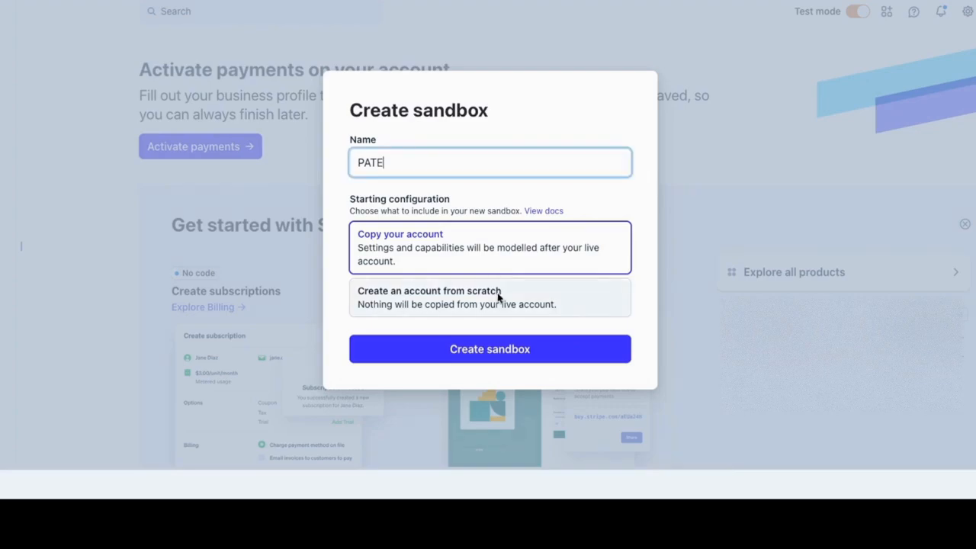
left_click(499, 296)
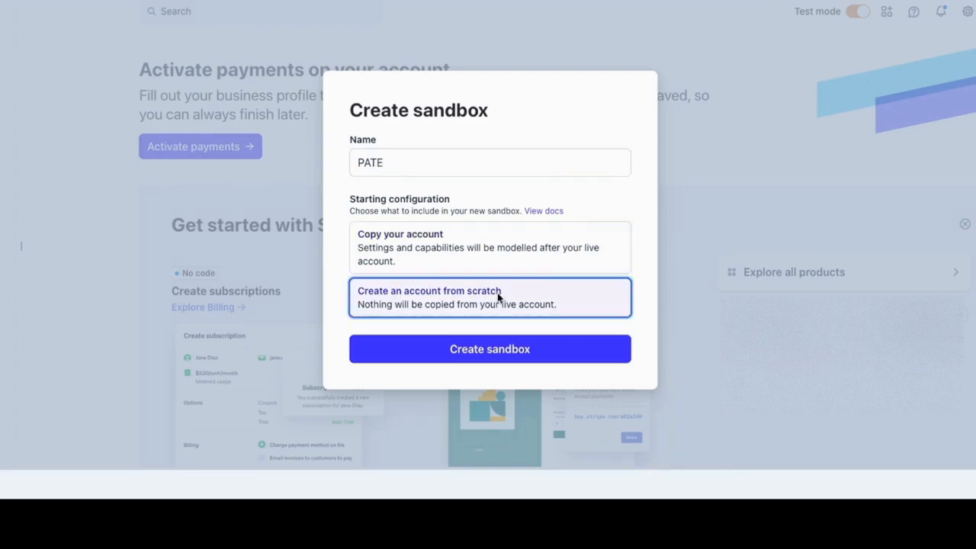
left_click(492, 353)
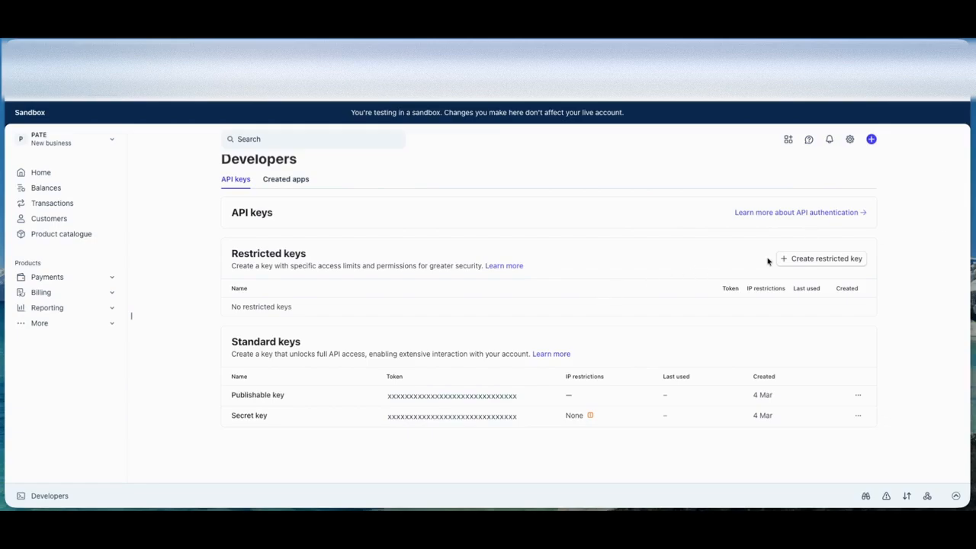
- Start a restricted API key for building your own integration and name it Lovable Integration
left_click(794, 260)
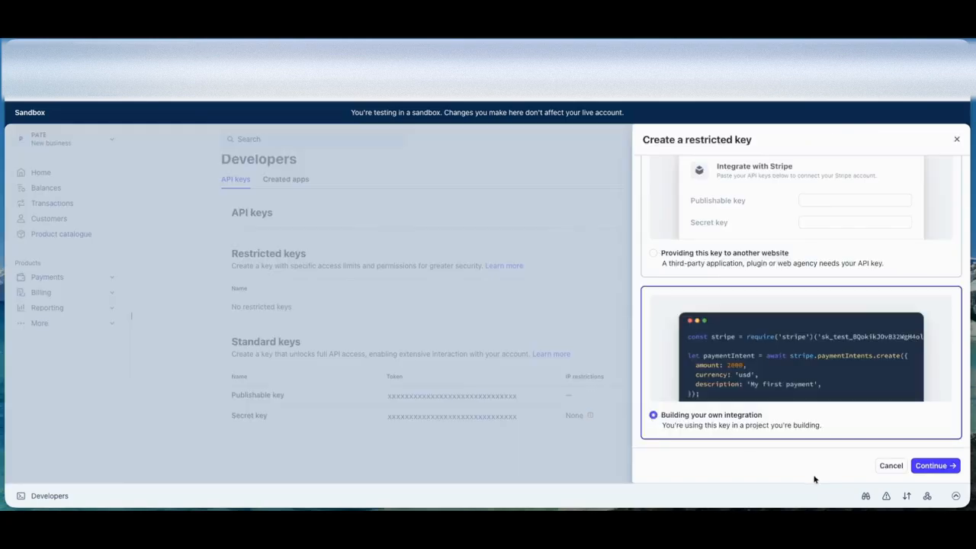
left_click(931, 465)
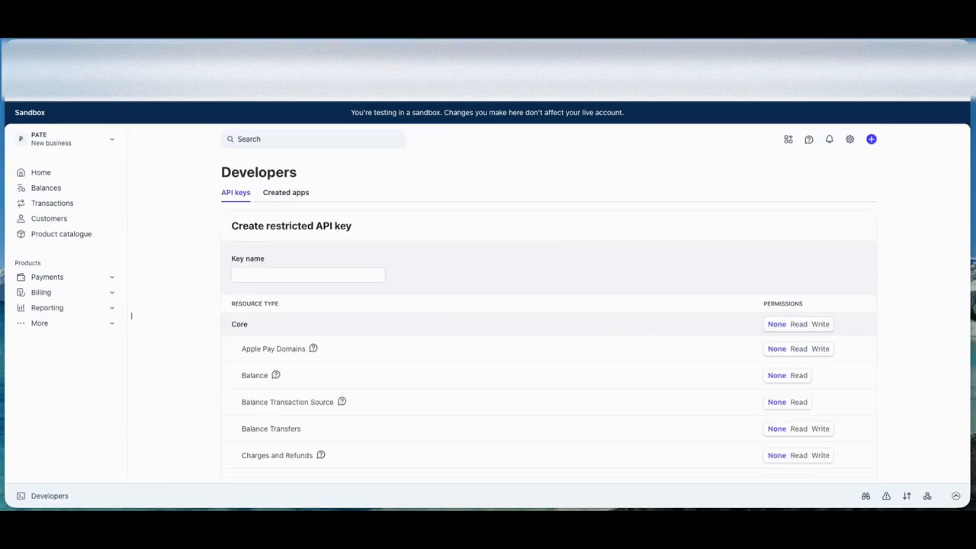
left_click(261, 276)
key("ctrl+v")
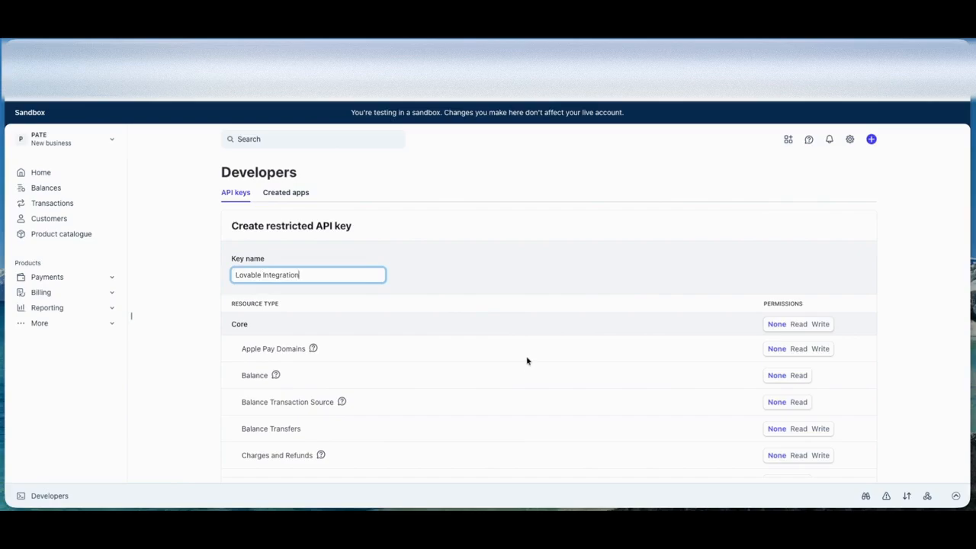
- Give the restricted key Write permission for Checkout Sessions and create the key
scroll(526, 366, "down", 1)
scroll(525, 365, "down", 1)
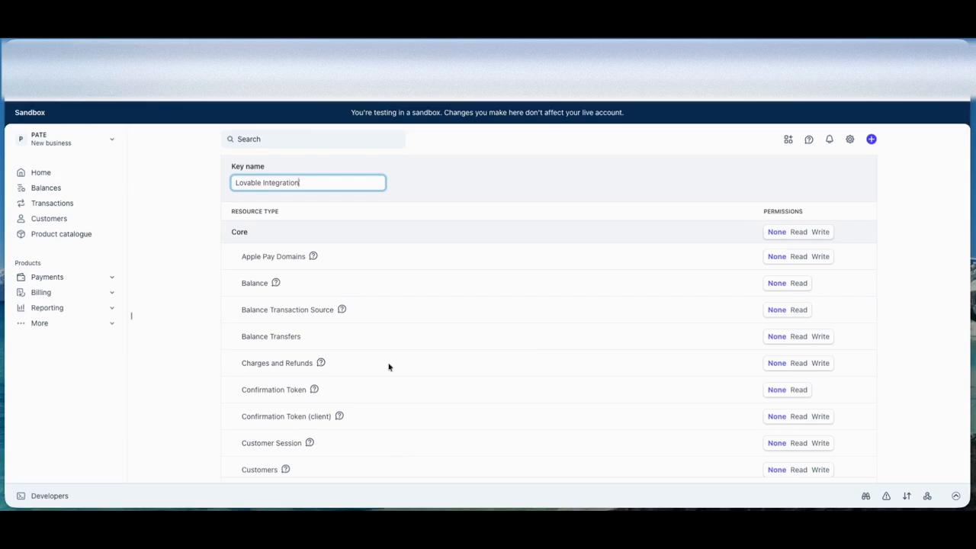
scroll(388, 367, "down", 3)
scroll(388, 366, "down", 20)
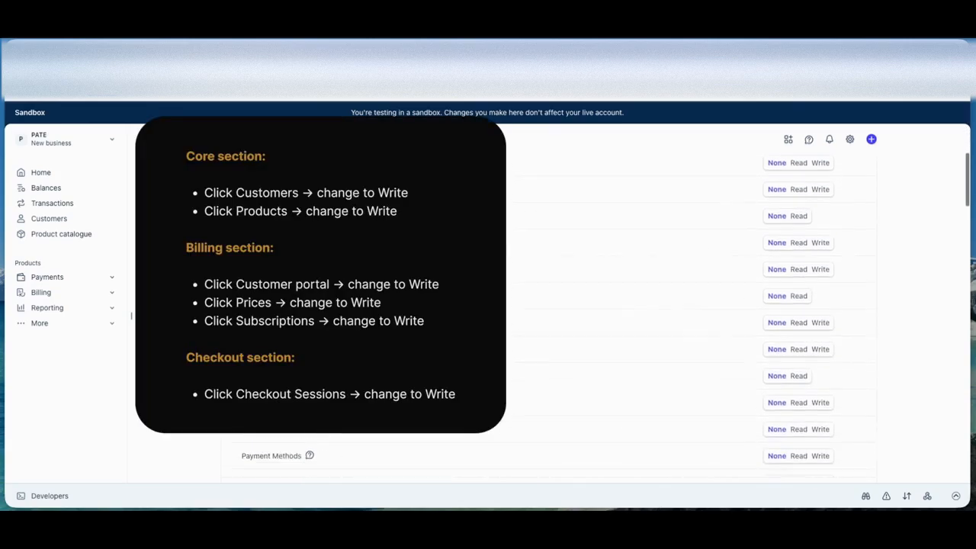
scroll(549, 313, "down", 5)
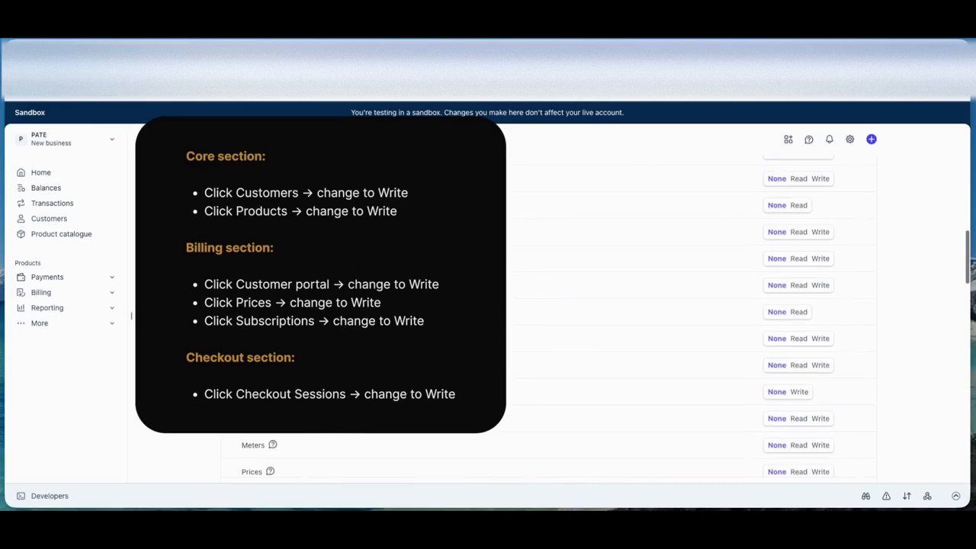
scroll(549, 312, "down", 10)
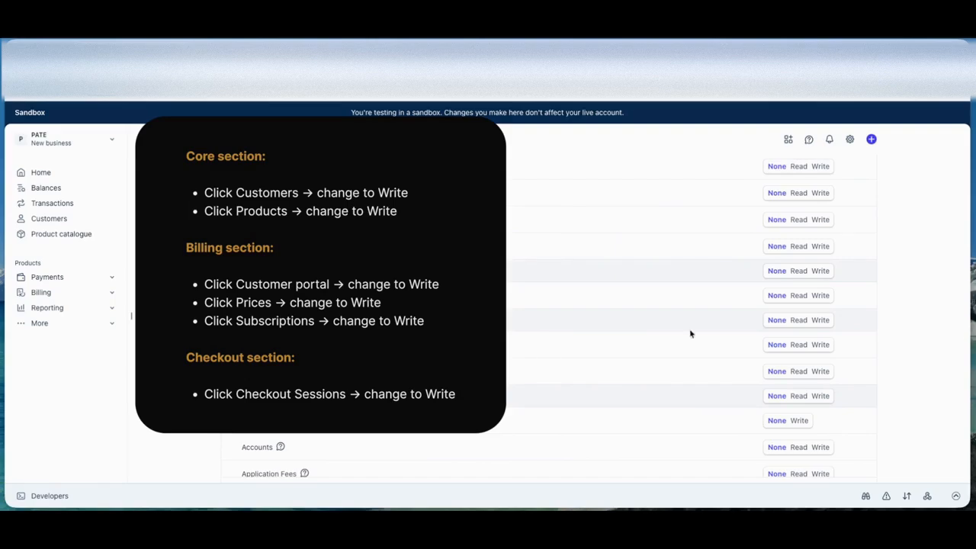
left_click(821, 296)
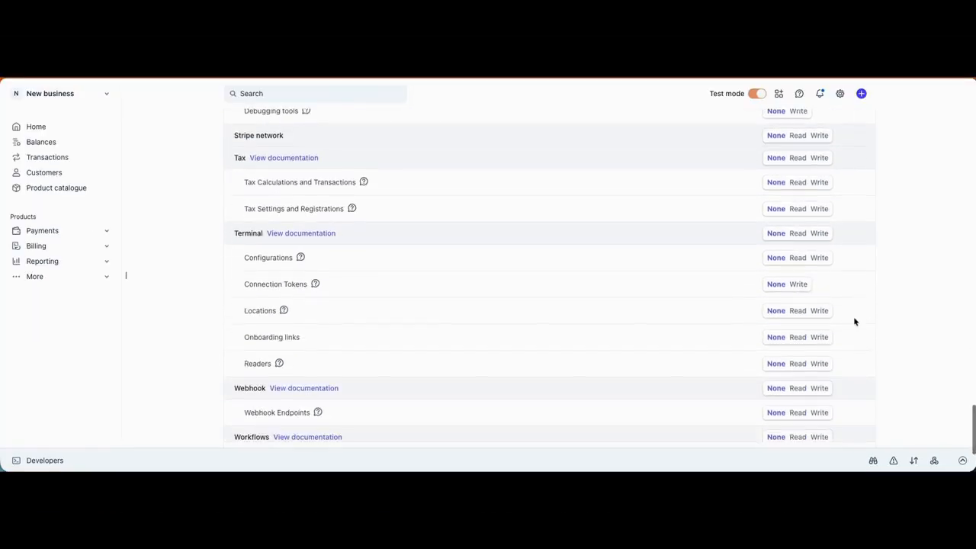
scroll(853, 320, "down", 3)
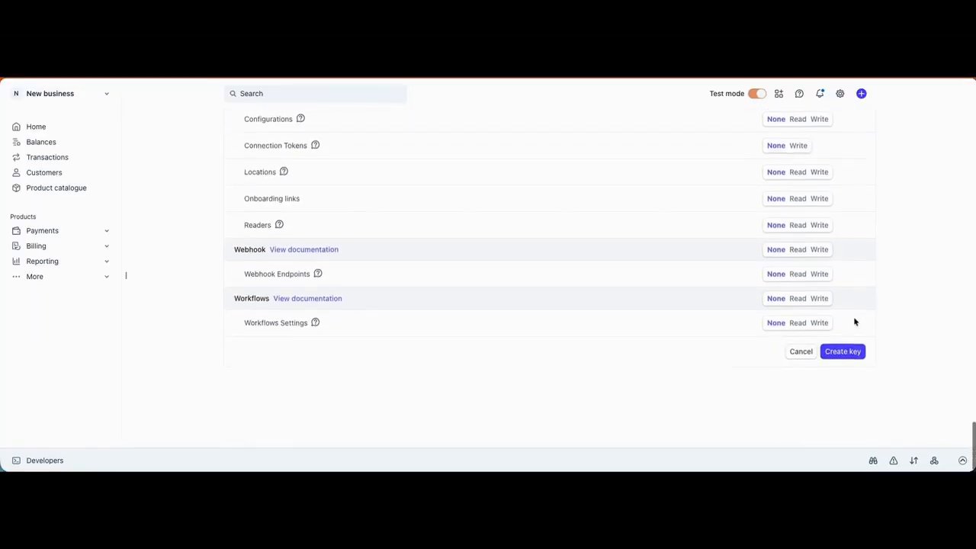
left_click(842, 355)
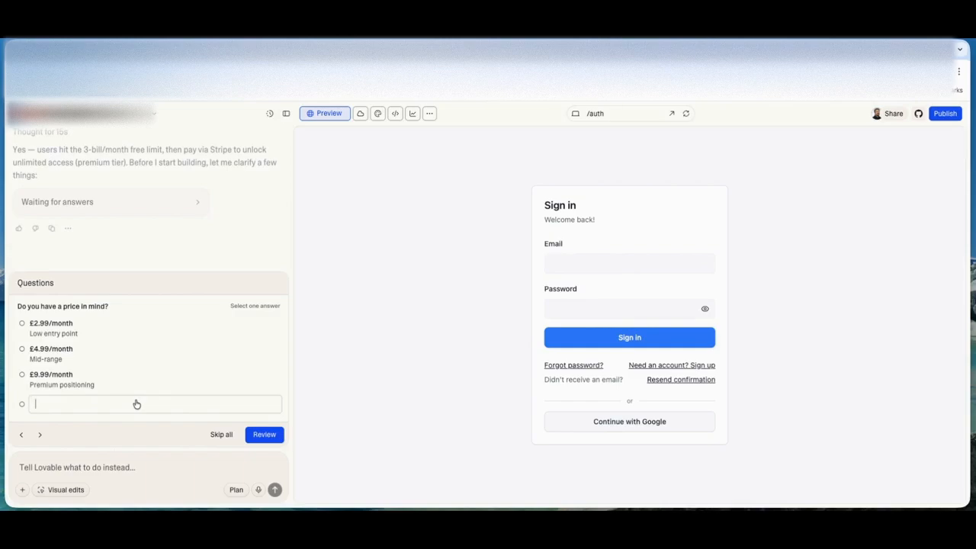
- In Lovable, answer the price question with the custom value €3 PM and continue past the question on where the payment flow should happen
type("€")
type("3")
type(" E")
key("BackSpace")
type("PM")
left_click(268, 441)
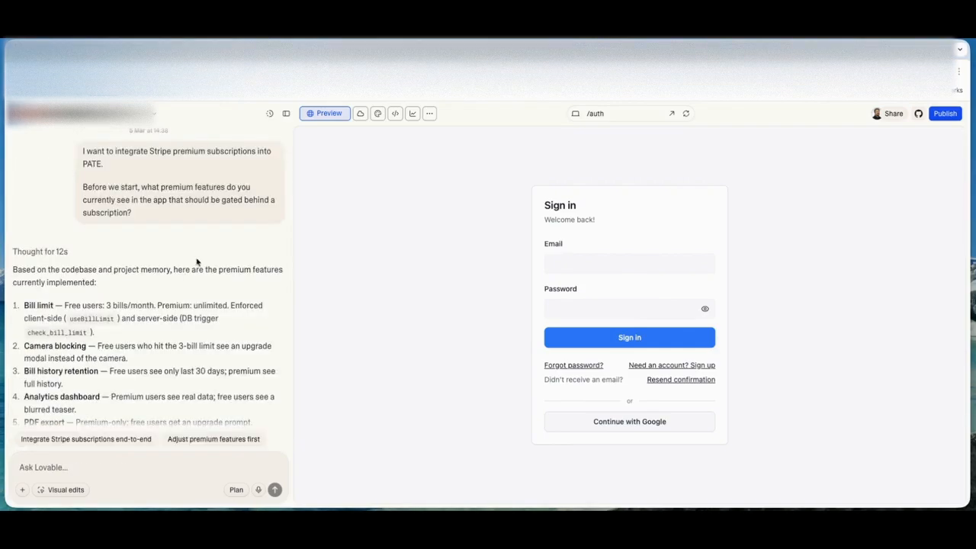
scroll(198, 255, "down", 3)
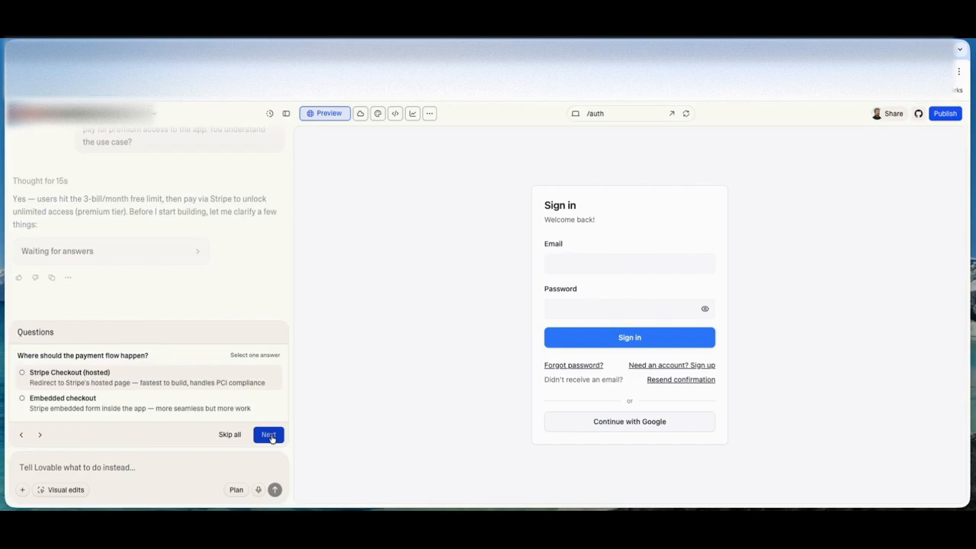
left_click(270, 435)
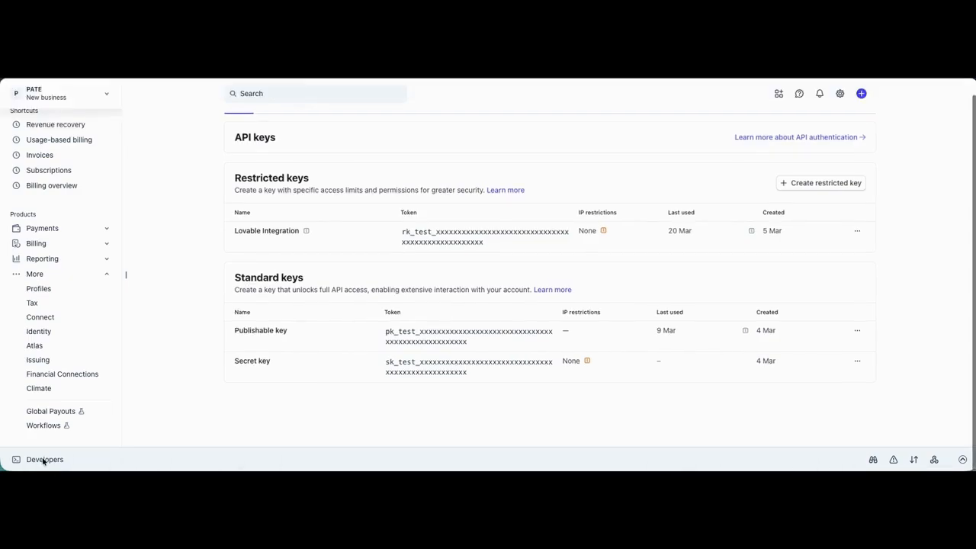
- In the Stripe sandbox, open the developer Webhooks page and start adding an event destination
scroll(47, 464, "up", 1)
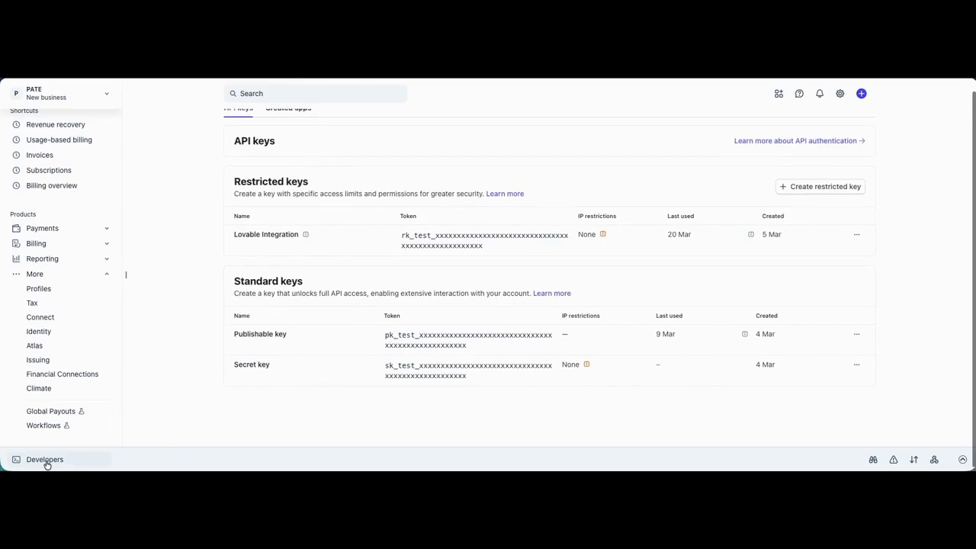
left_click(46, 460)
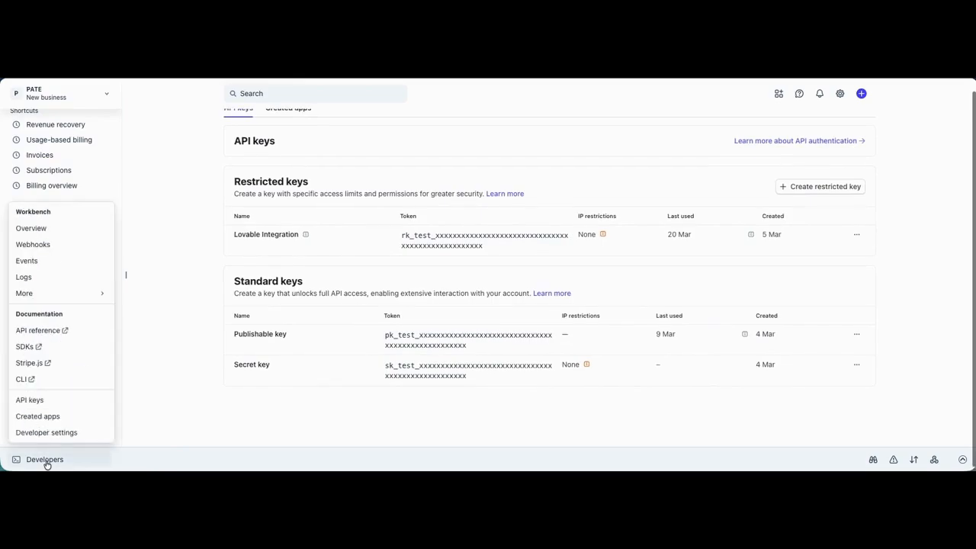
left_click(40, 244)
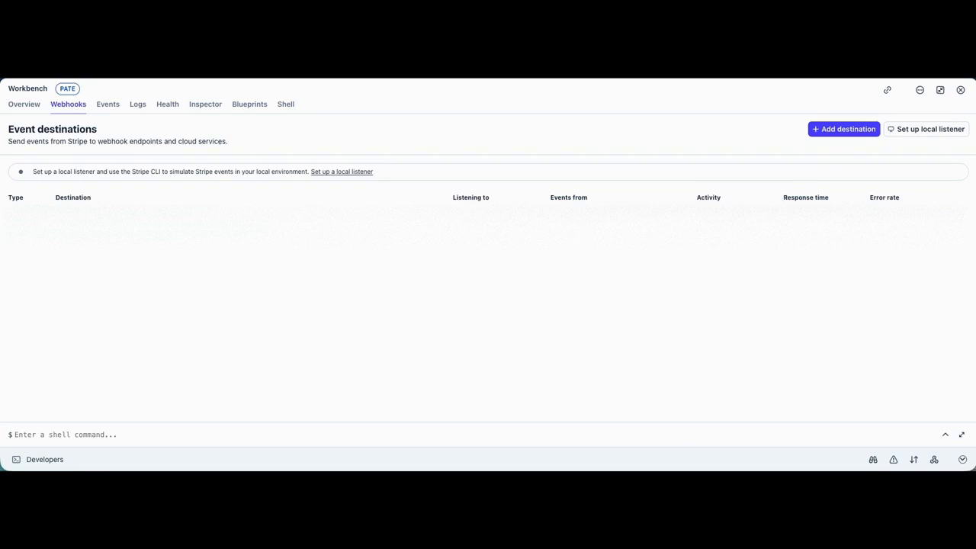
left_click(843, 129)
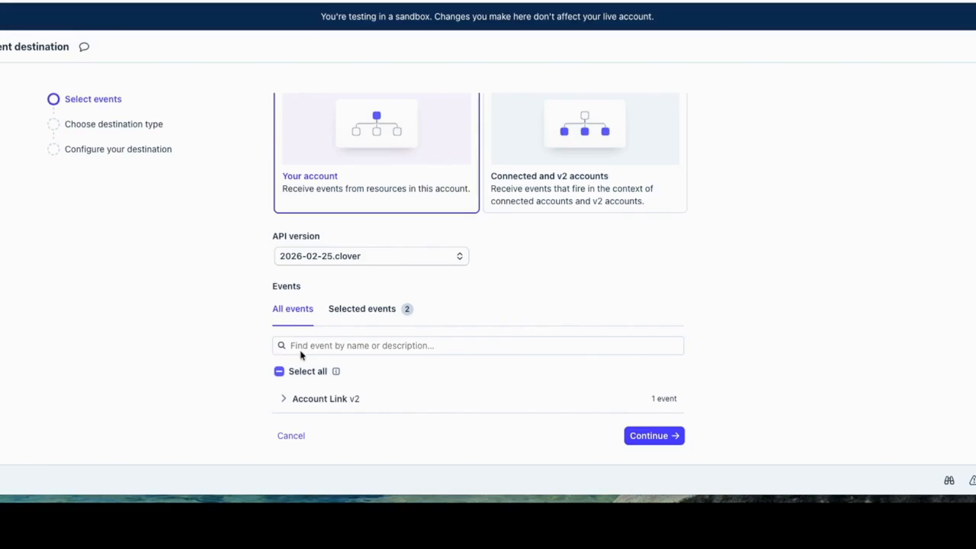
- Add the customer.subscription.updated and customer.subscription.deleted events to the destination's selected events
type("ustomer.subscription.updated")
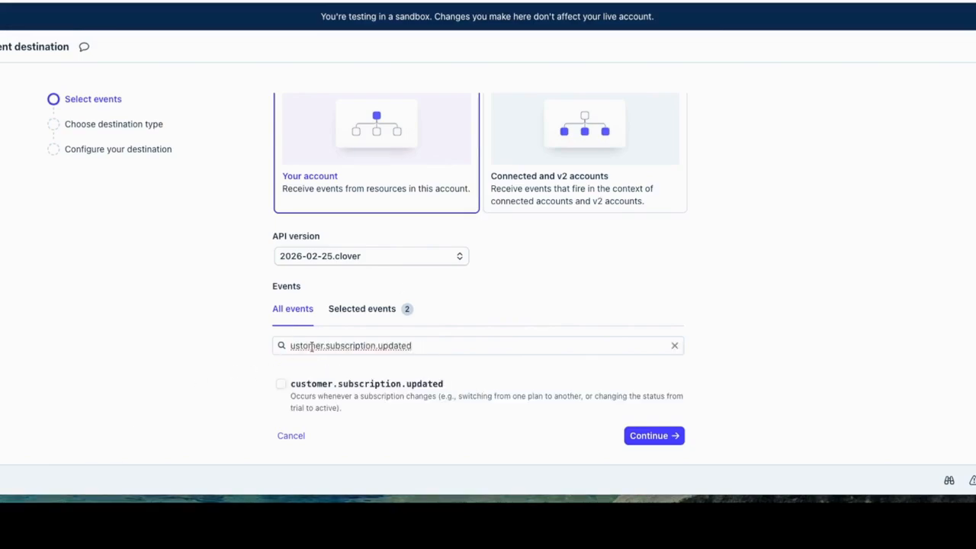
left_click(281, 384)
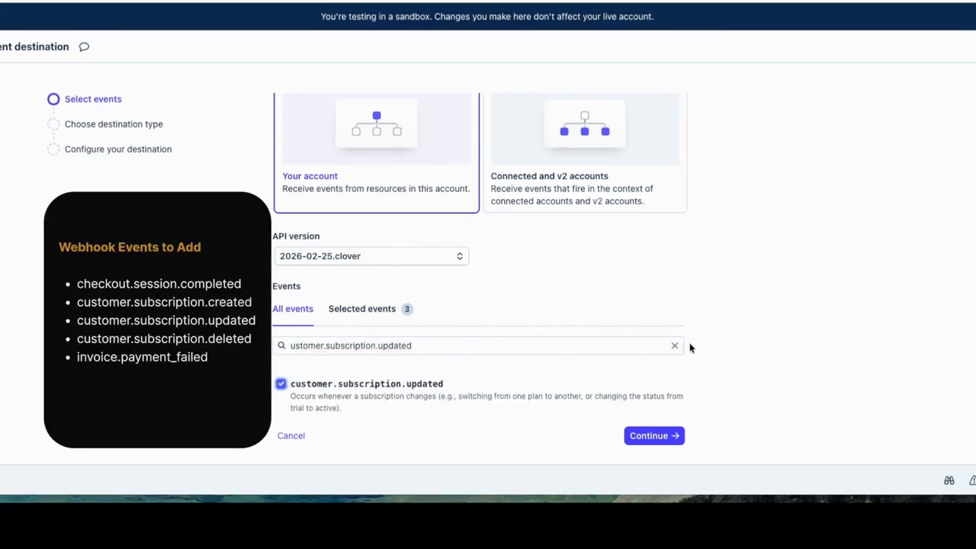
left_click(674, 345)
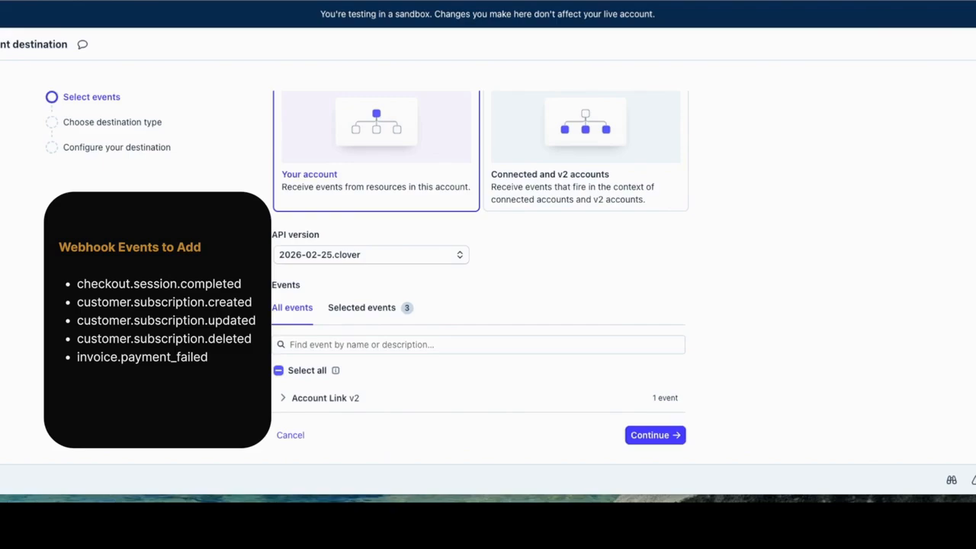
left_click(318, 344)
type("customer.subscription.deleted")
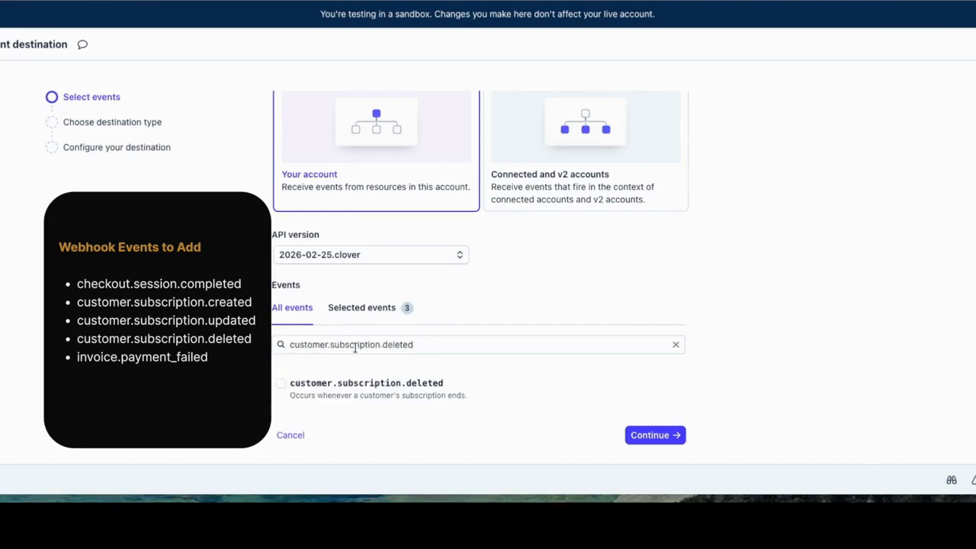
left_click(280, 383)
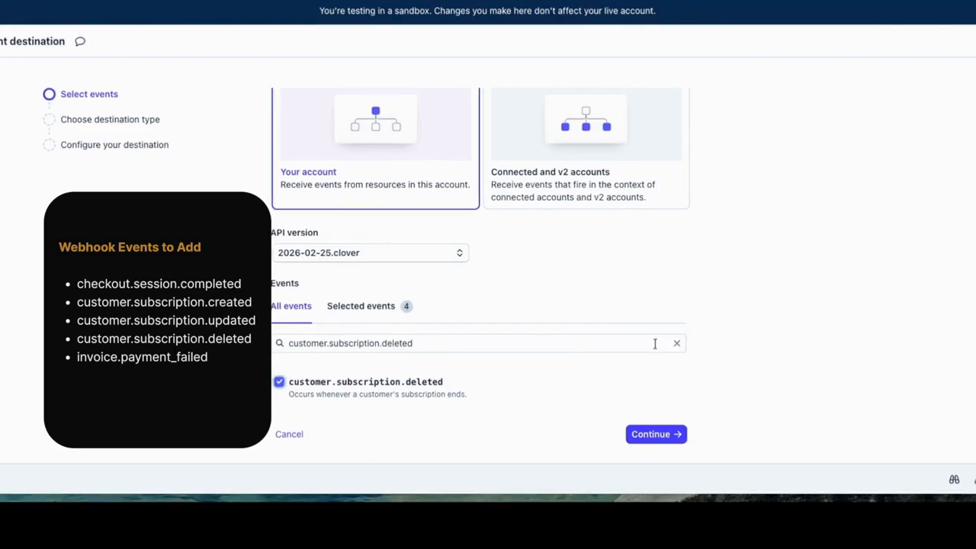
- Add the invoice.payment_failed event to the selection and proceed to the destination configuration
left_click(677, 343)
left_click(561, 343)
type("invoice.payment_failed")
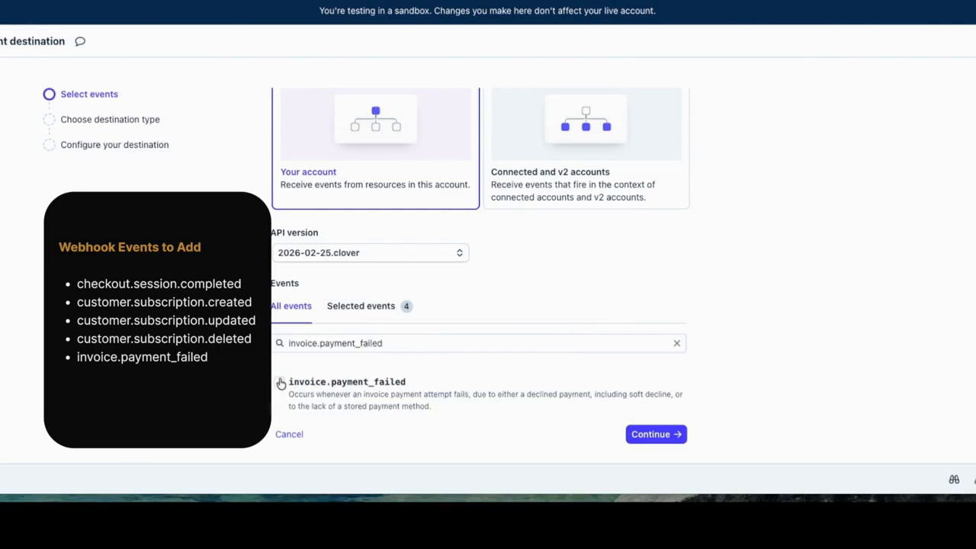
left_click(280, 383)
scroll(580, 336, "down", 1)
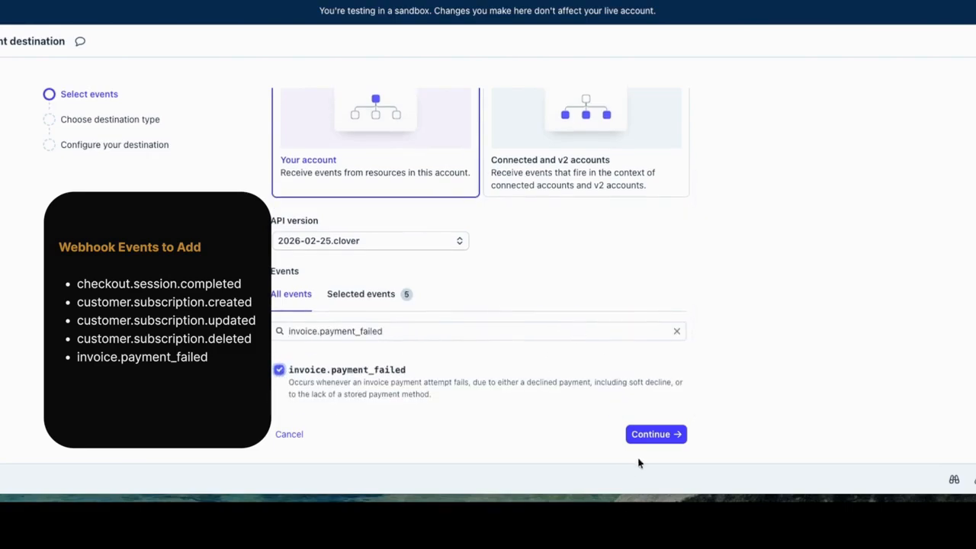
left_click(653, 435)
left_click(644, 436)
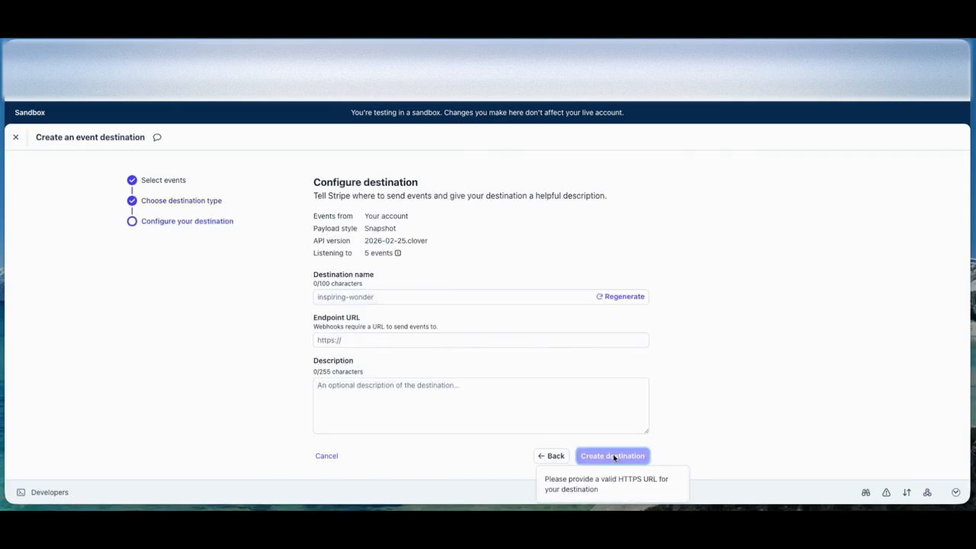
- Create the destination named PATE Webhook with the functions/v1/stripe-webhook endpoint URL and the description "Handles Stripe subscription events for PATE"
mouse_move(398, 253)
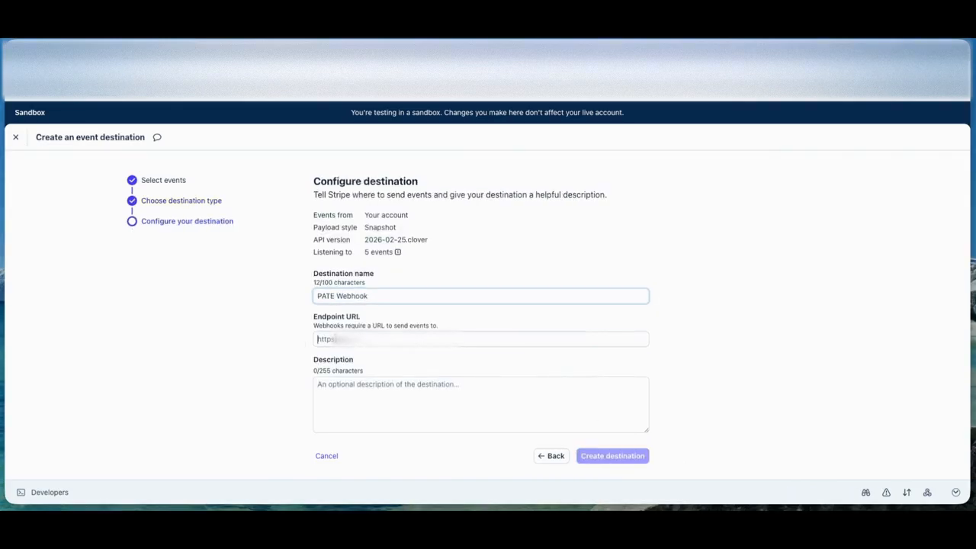
key("Tab")
key("ctrl+v")
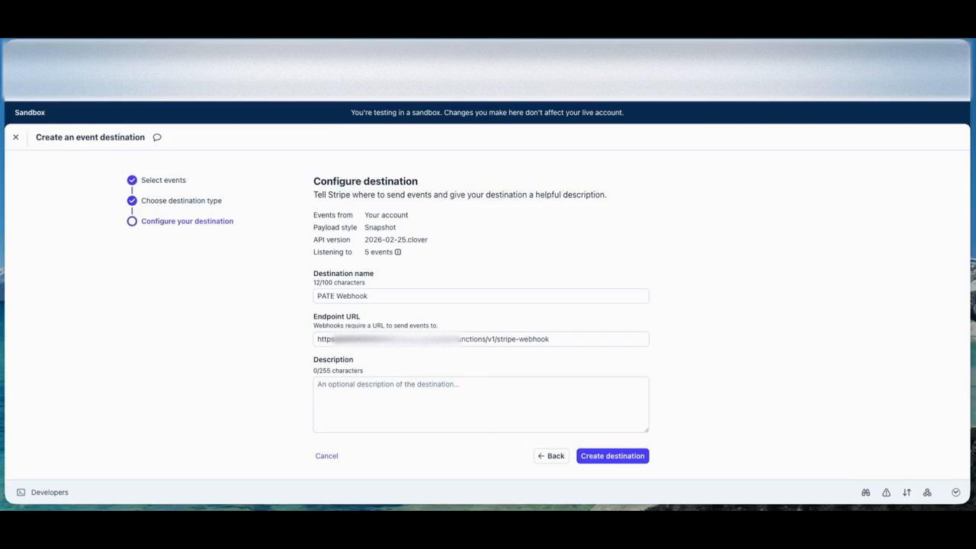
left_click(344, 386)
type("Handles Stripe subscription events for PATE")
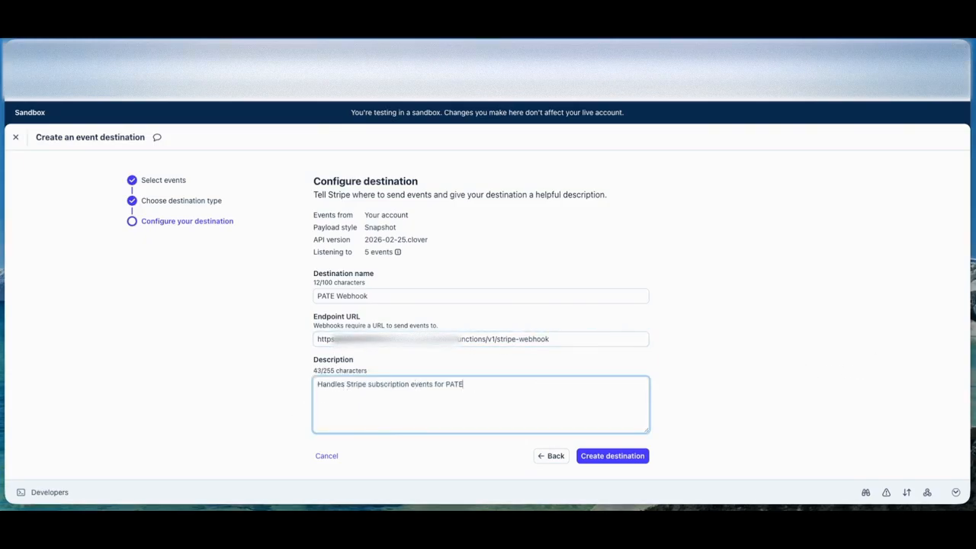
left_click(619, 459)
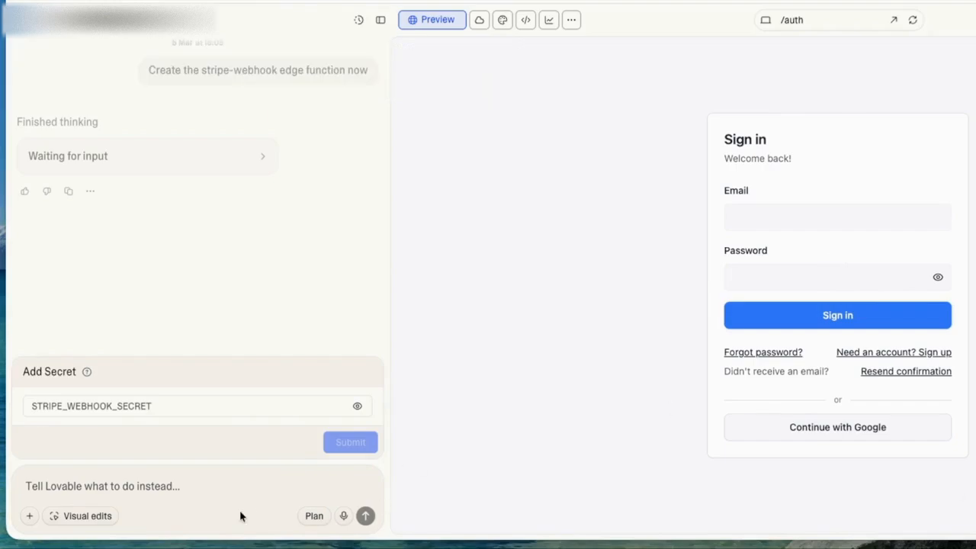
- In Lovable, send the instruction to create the webhook function without the secret for now, saying it follows after the Stripe webhook endpoint setup
left_click(199, 485)
key("ctrl+v")
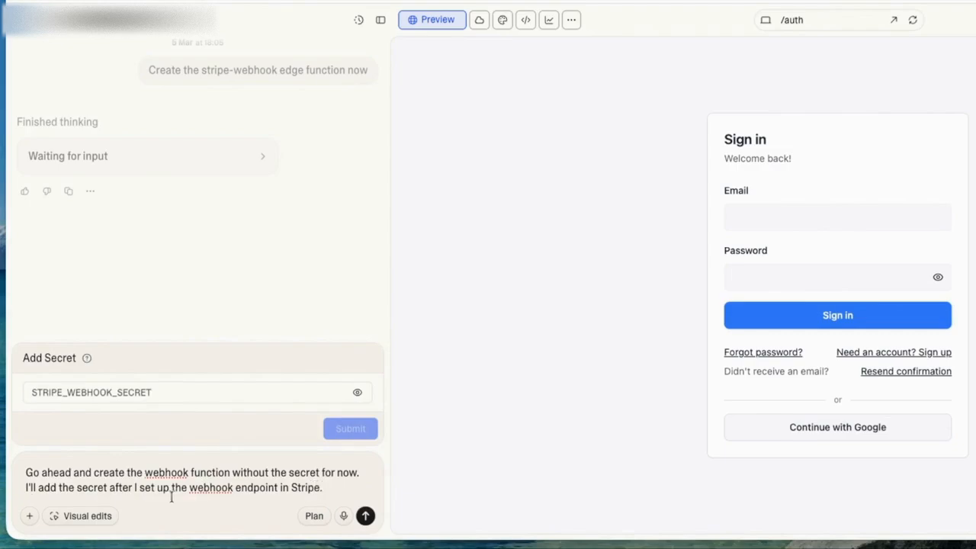
left_click(365, 517)
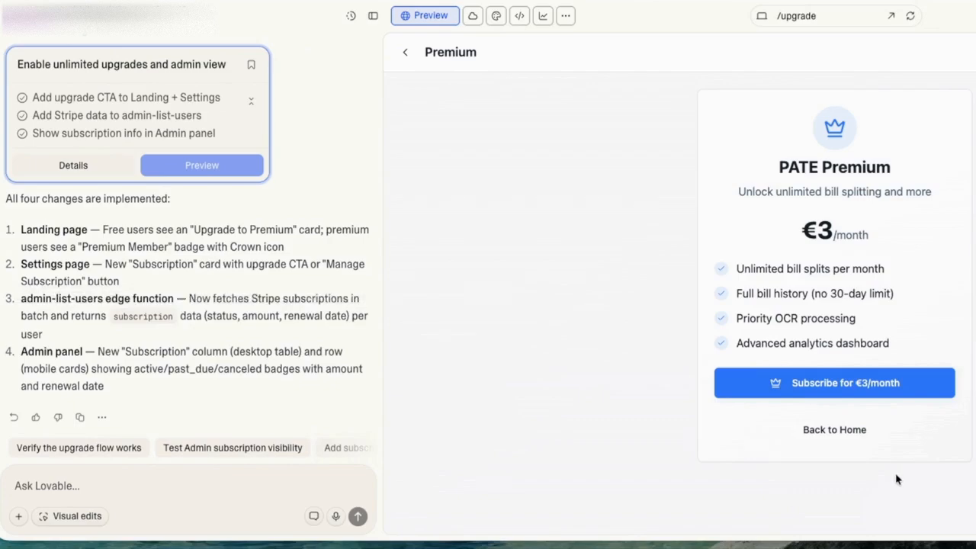
- Start the €3/month PATE Premium subscription checkout, choose card as the payment method and enter the test card number
left_click(847, 384)
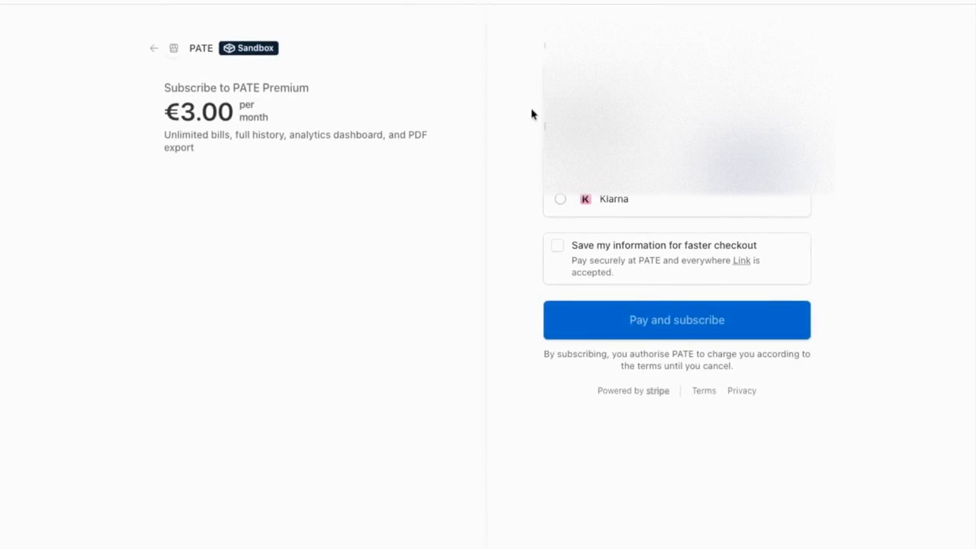
left_click(558, 250)
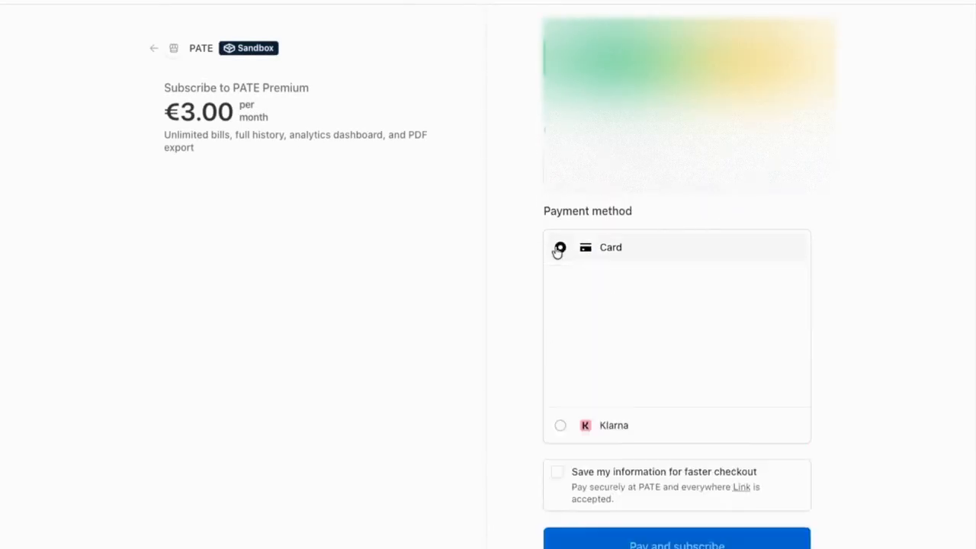
type("4242")
type(" 4242 4242")
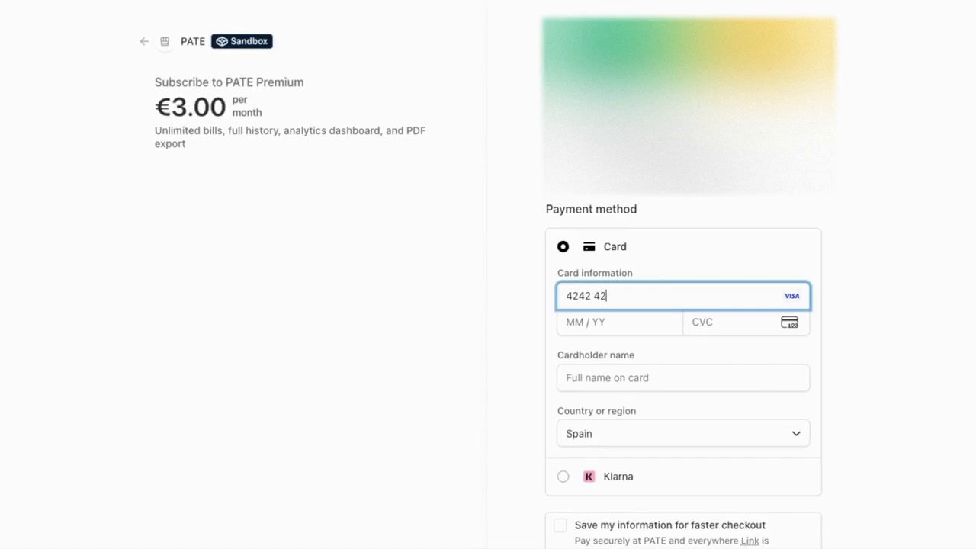
type(" 4242")
- Fill in the card's expiry date and CVC on the checkout form and move on to the cardholder name
left_click(573, 324)
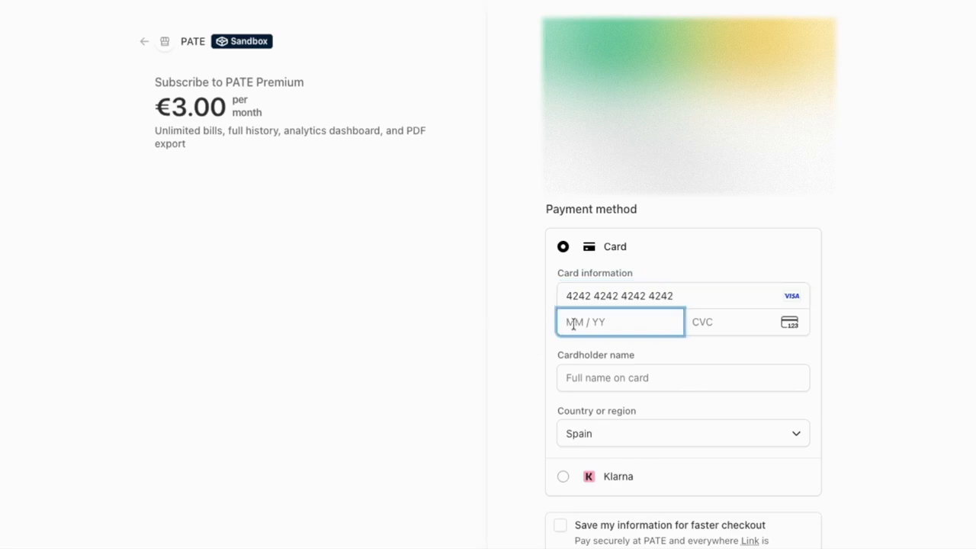
type("06 / 2")
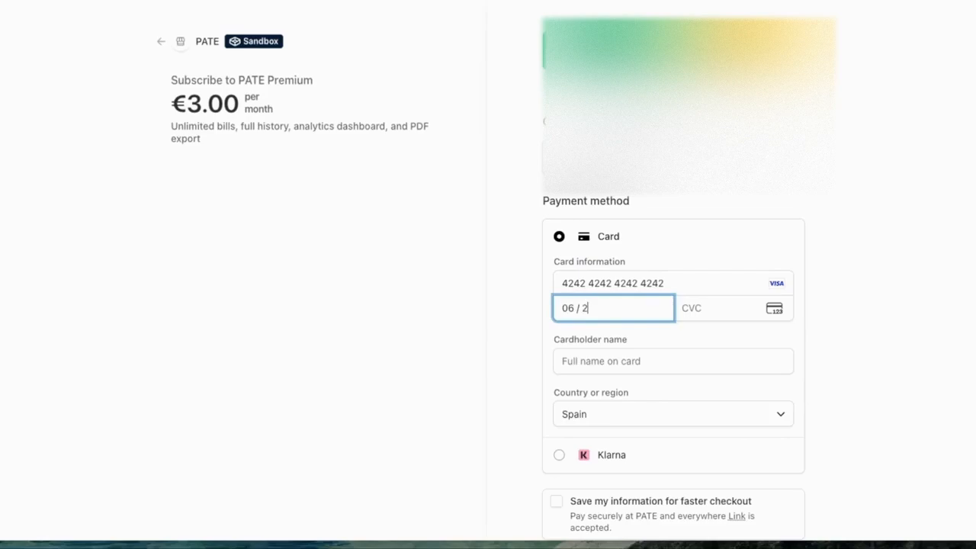
type("7")
key("Tab")
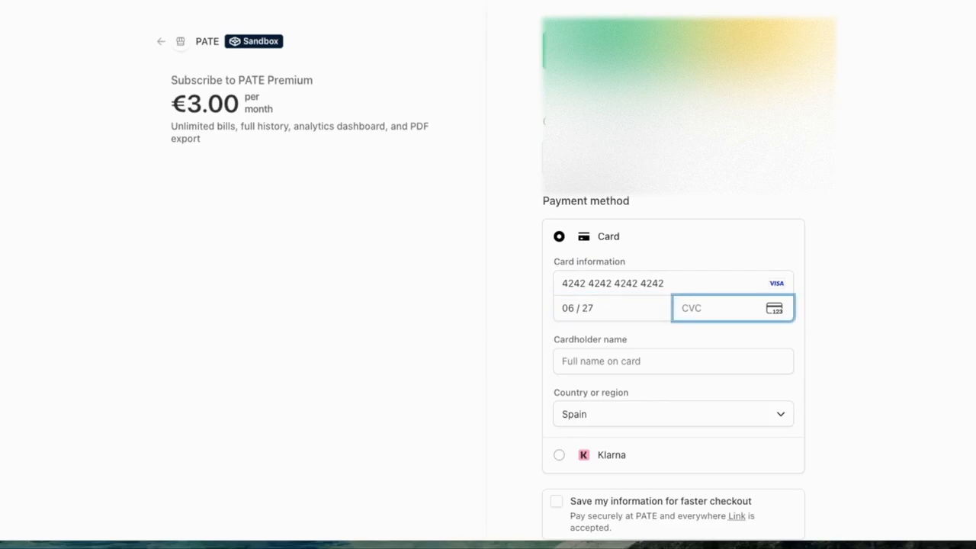
type("888")
left_click(576, 361)
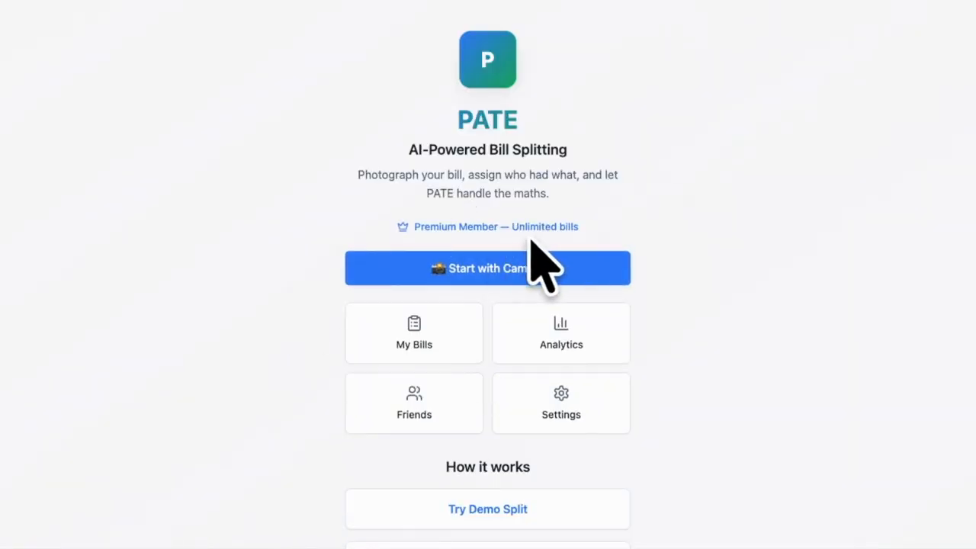
- Review the premium Analytics page of the PATE app, including the spending overview and bills split, and return to the home page
left_click(546, 343)
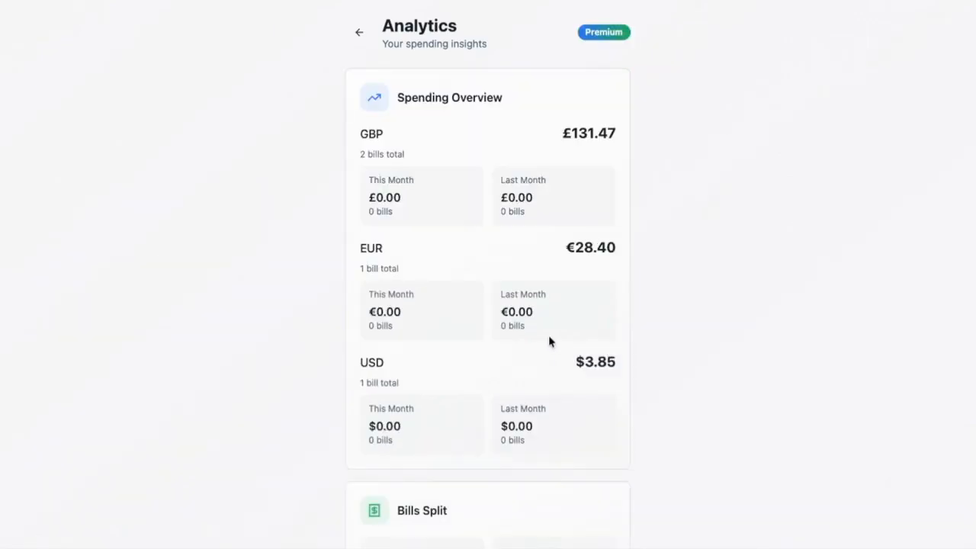
scroll(541, 331, "down", 2)
scroll(541, 330, "up", 2)
left_click(360, 33)
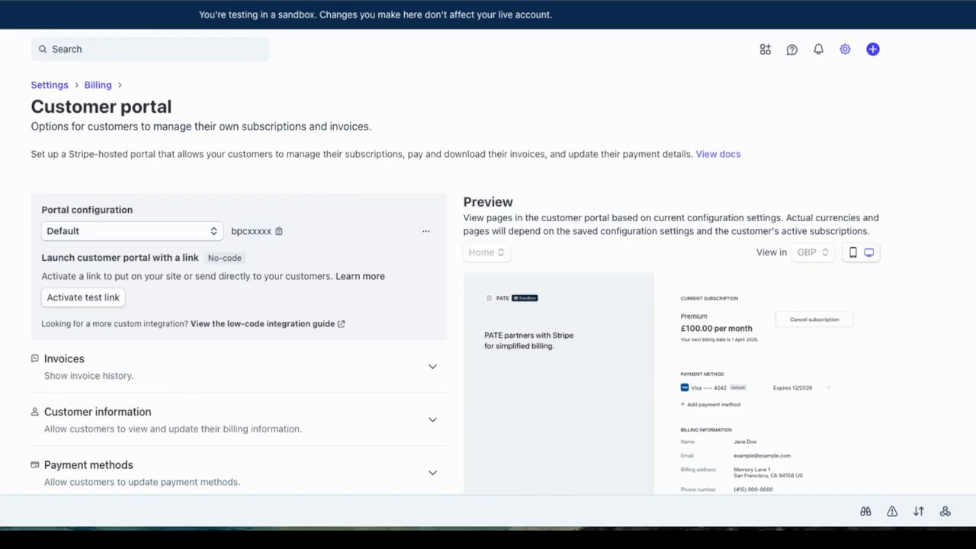
- In the Stripe sandbox, activate the customer portal's test link for the Default portal configuration
left_click(105, 303)
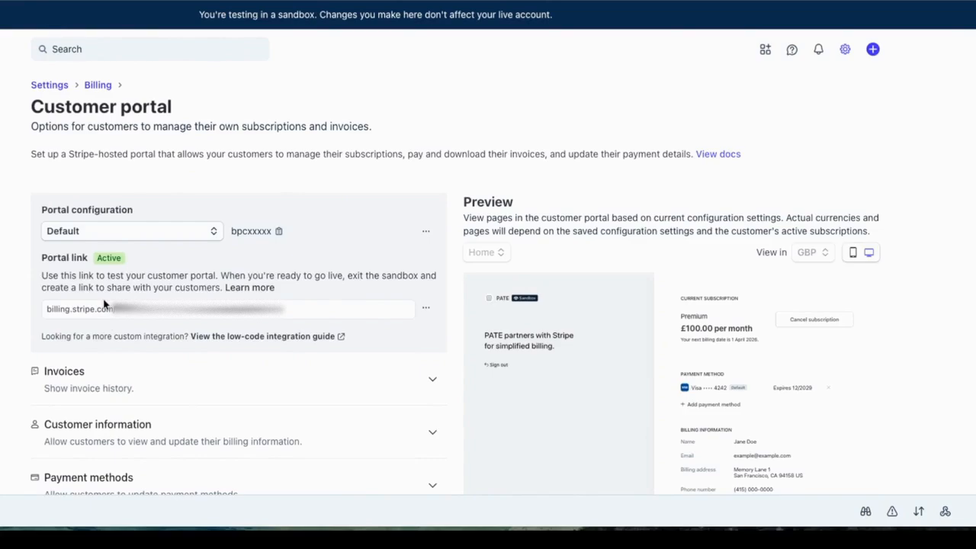